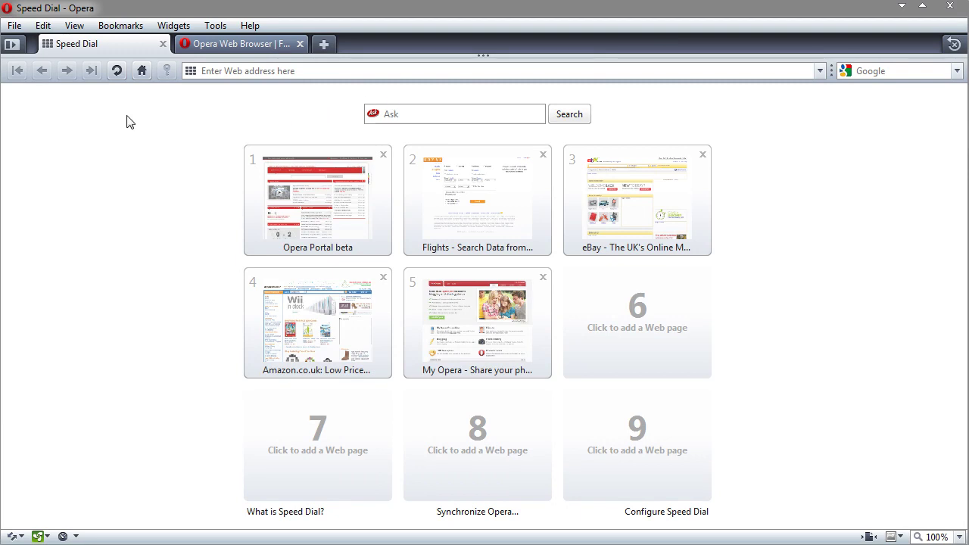
- Show the bookmarks side panel, then hide it again
{"action": "mouse_move", "coordinate": [108, 47]}
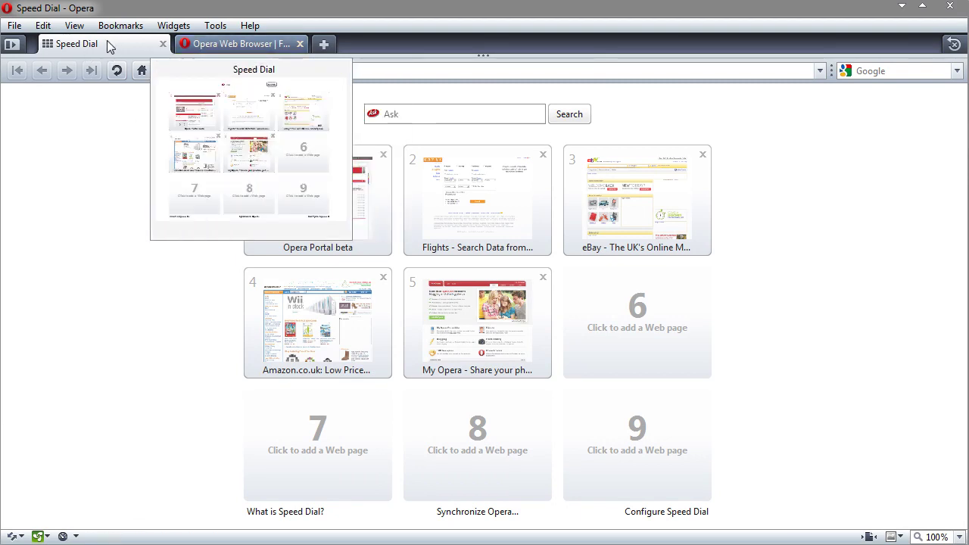
{"action": "mouse_move", "coordinate": [242, 46]}
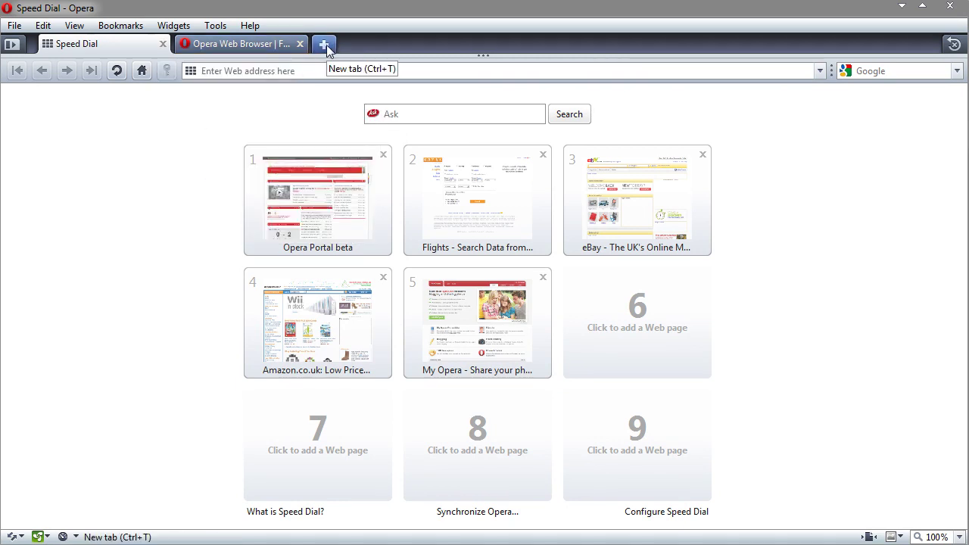
{"action": "left_click", "coordinate": [12, 43]}
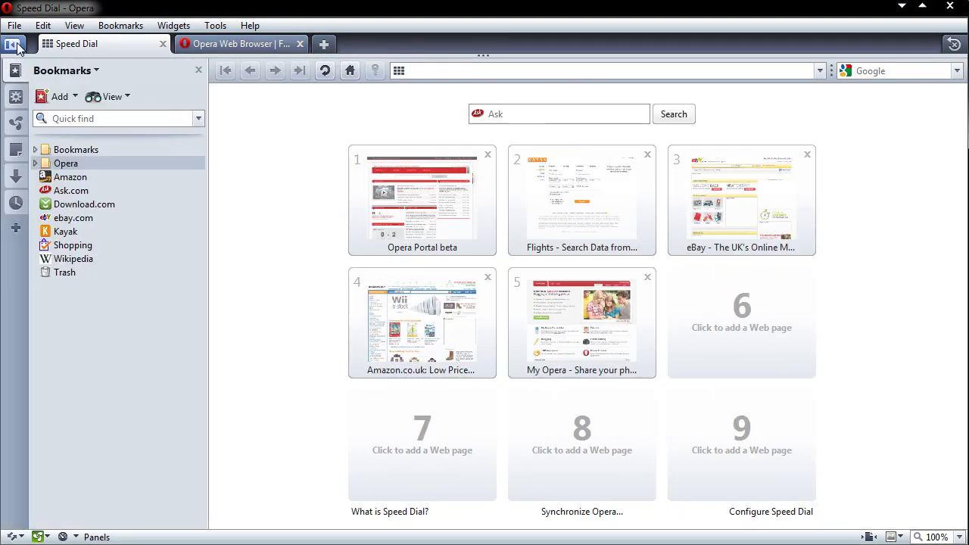
{"action": "left_click", "coordinate": [13, 44]}
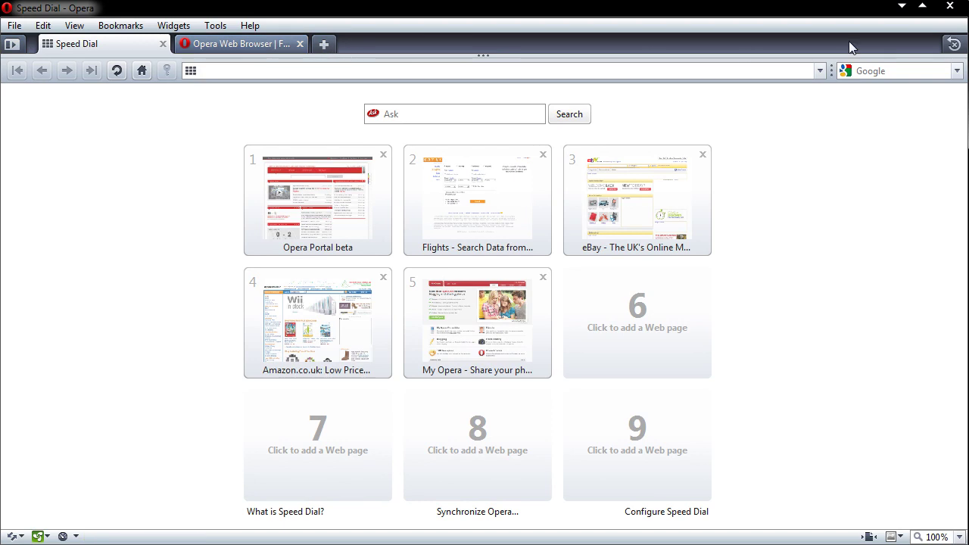
- List recently closed tabs, then enlarge the tabs into thumbnail previews and shrink them back
{"action": "left_click", "coordinate": [954, 44]}
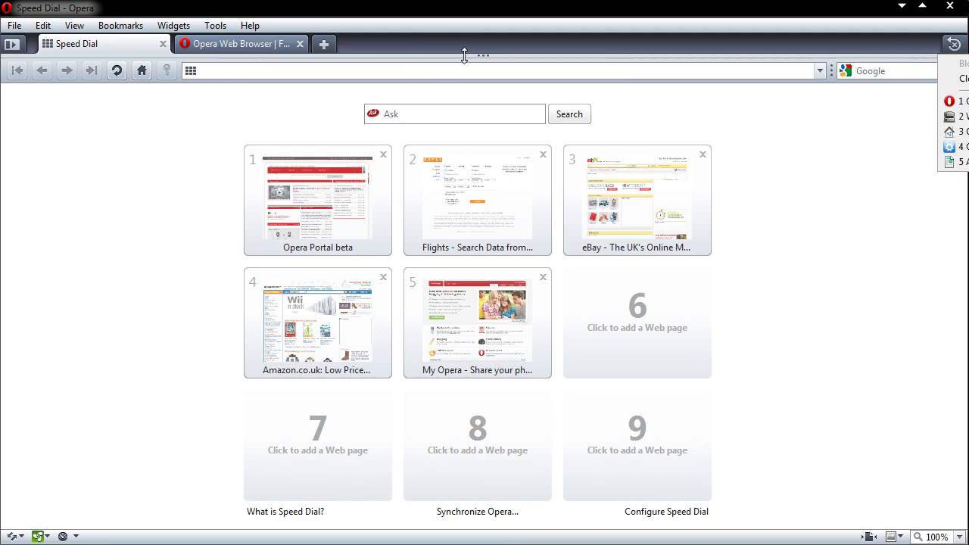
{"action": "left_click_drag", "start_coordinate": [464, 55], "coordinate": [459, 160]}
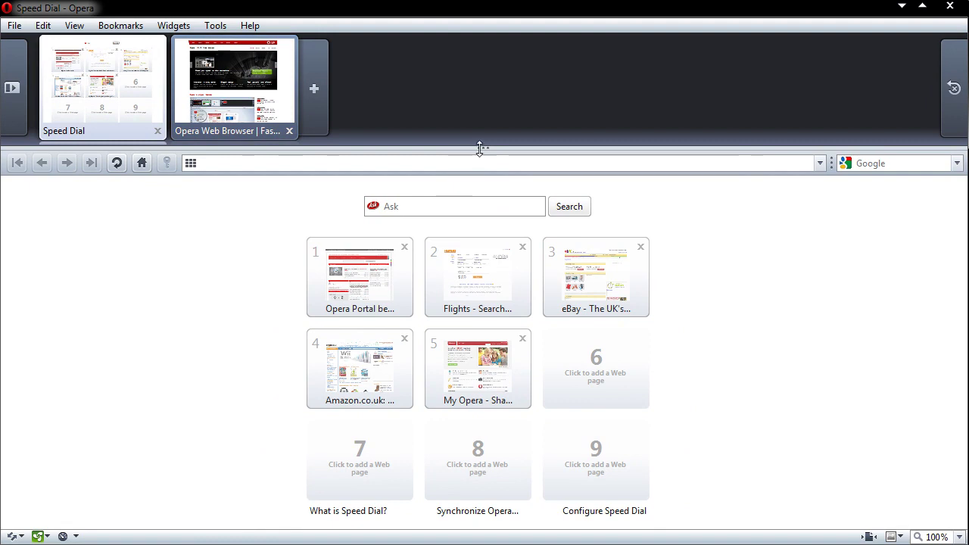
{"action": "left_click_drag", "start_coordinate": [479, 148], "coordinate": [479, 57]}
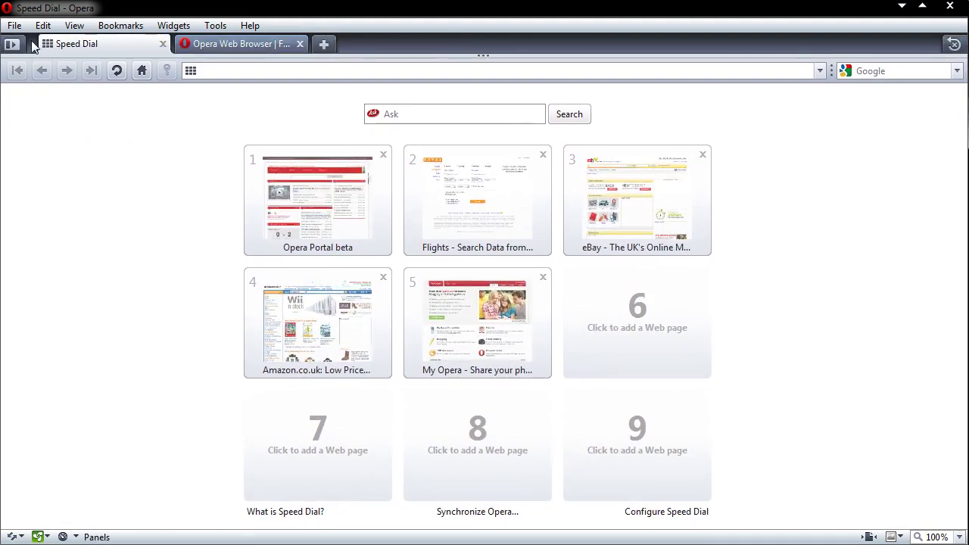
- Cycle the side panel through Widgets, Unite, Notes, Downloads and History, then hide it
{"action": "left_click", "coordinate": [12, 44]}
{"action": "left_click", "coordinate": [16, 98]}
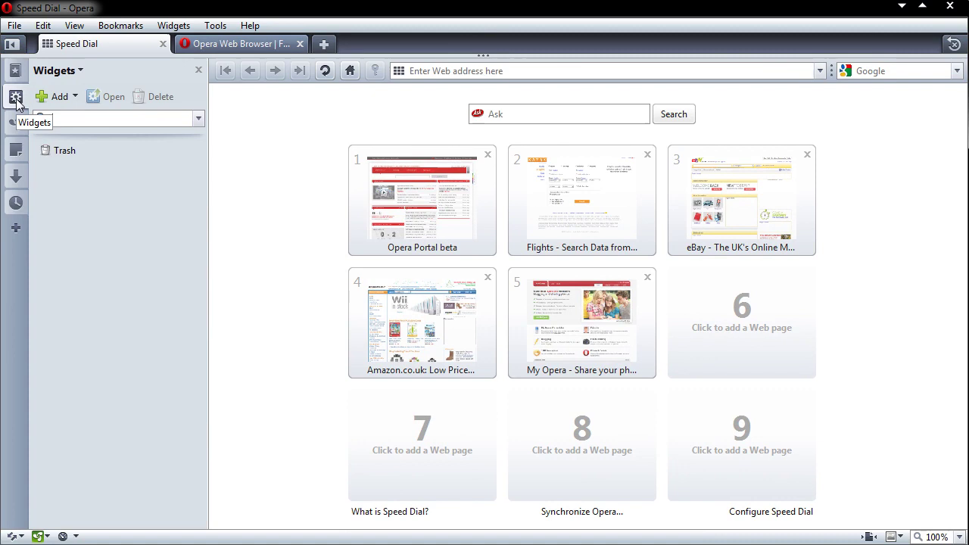
{"action": "left_click", "coordinate": [16, 123]}
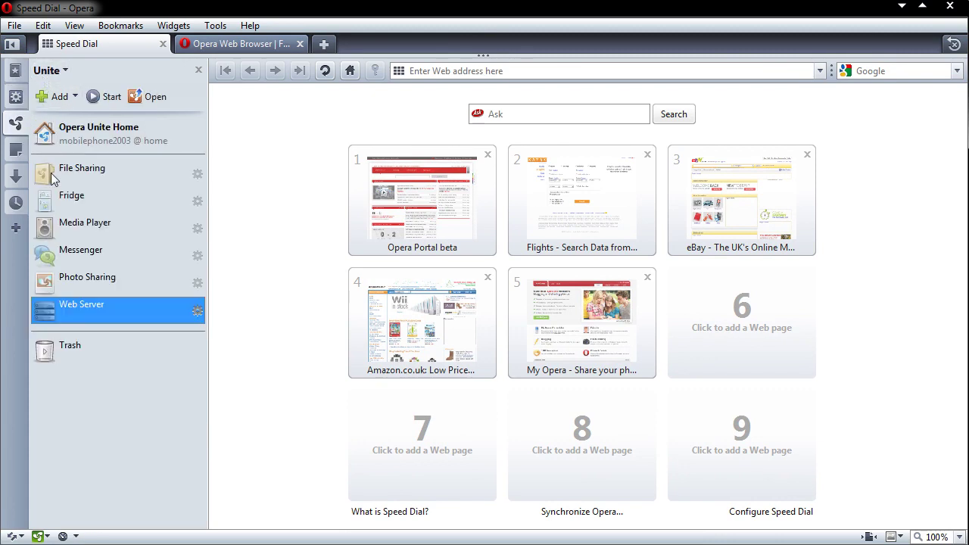
{"action": "left_click", "coordinate": [16, 150]}
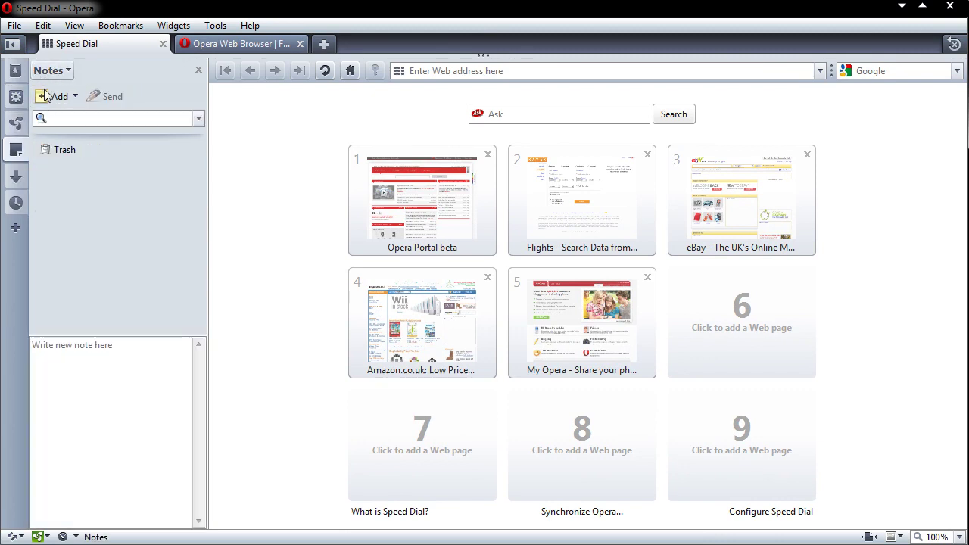
{"action": "left_click", "coordinate": [17, 177]}
{"action": "left_click", "coordinate": [21, 208]}
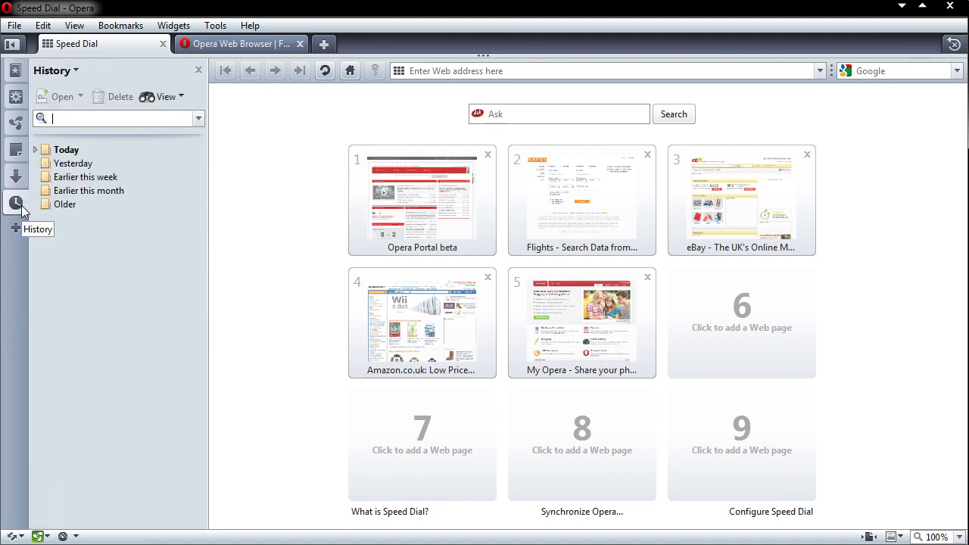
{"action": "left_click", "coordinate": [16, 228]}
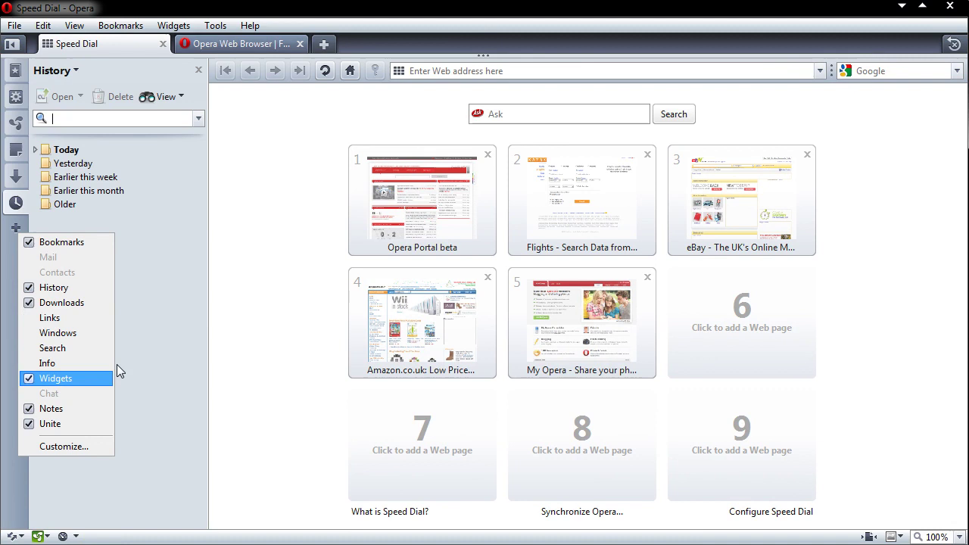
{"action": "left_click", "coordinate": [251, 347]}
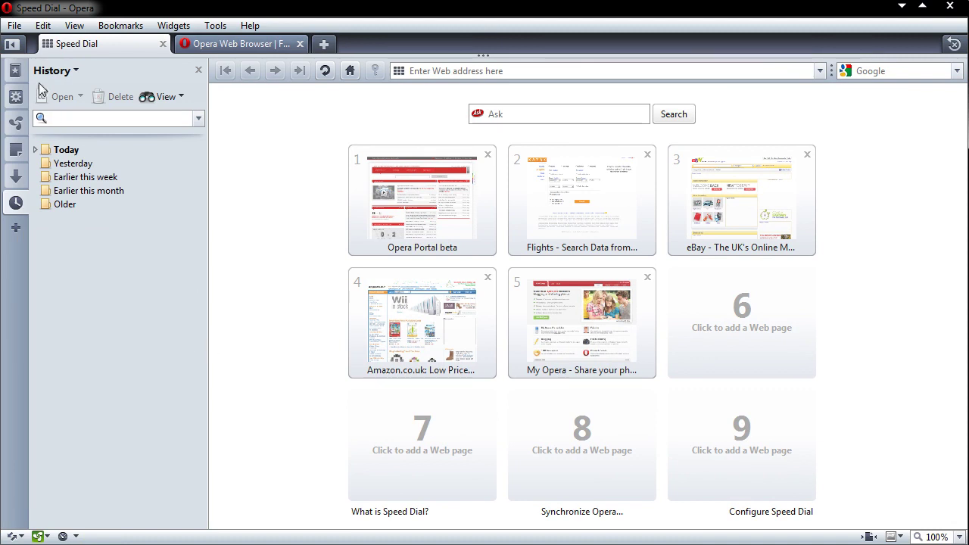
{"action": "left_click", "coordinate": [11, 44]}
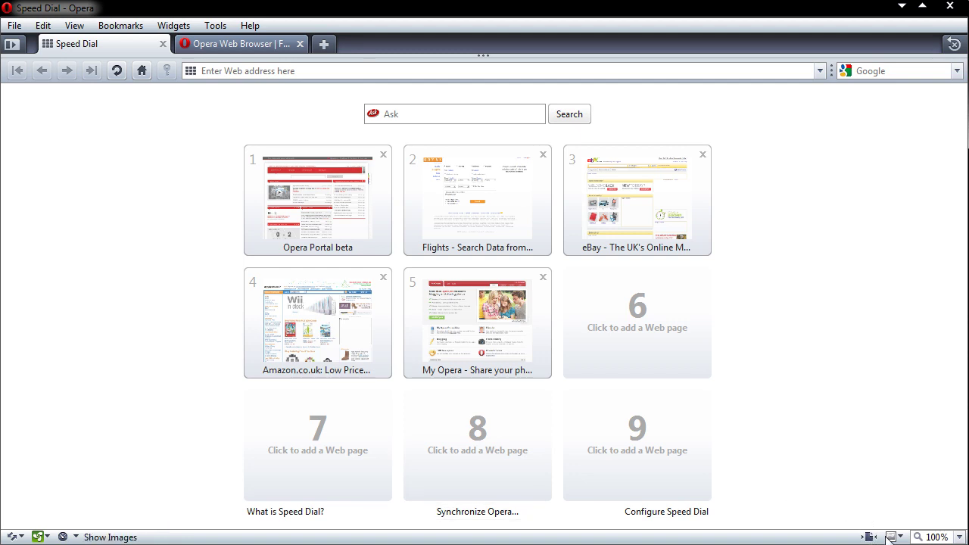
- Cycle the status bar image loading mode, select the 100% zoom, and show Unite services in the side panel
{"action": "left_click", "coordinate": [891, 536]}
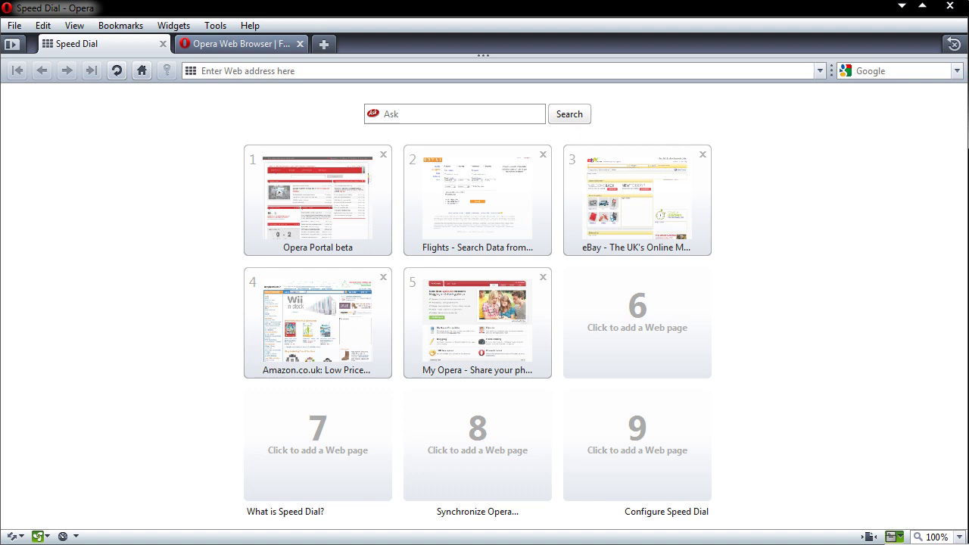
{"action": "left_click", "coordinate": [946, 534]}
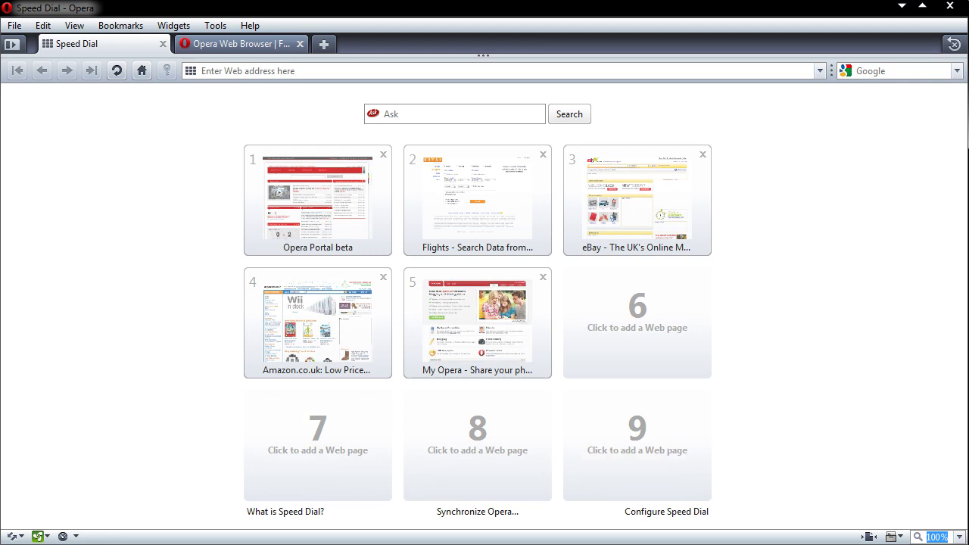
{"action": "left_click", "coordinate": [11, 43]}
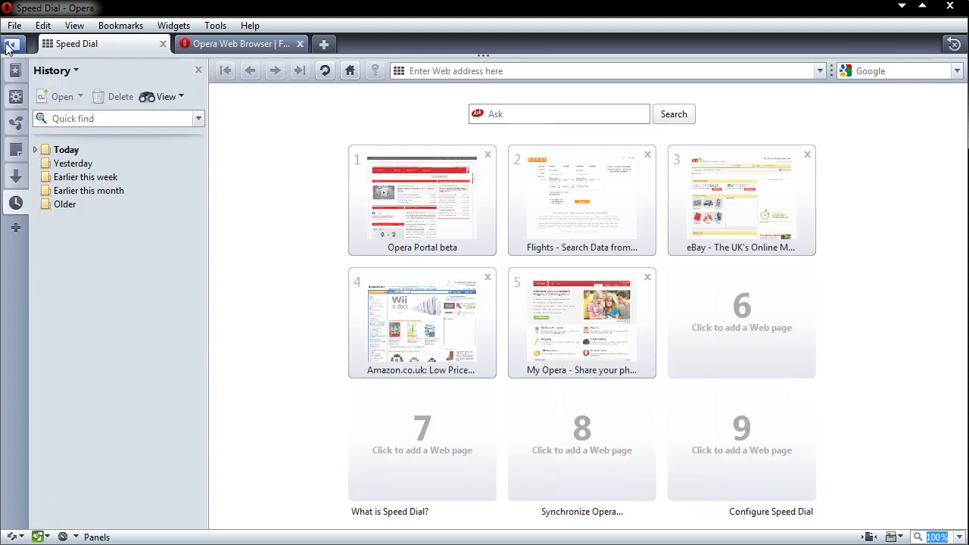
{"action": "left_click", "coordinate": [16, 123]}
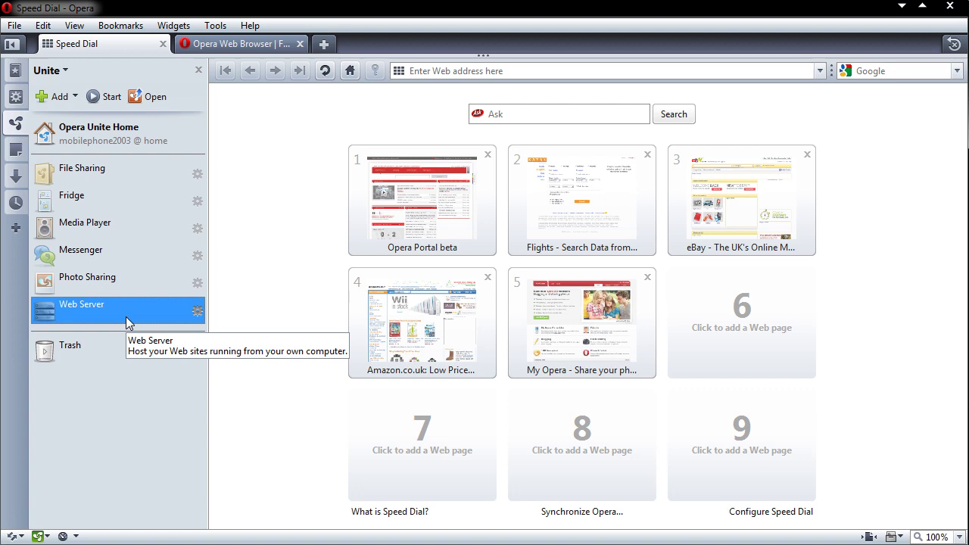
- Start the Web Server service and open its admin page in a new tab
{"action": "right_click", "coordinate": [87, 315]}
{"action": "left_click", "coordinate": [117, 338]}
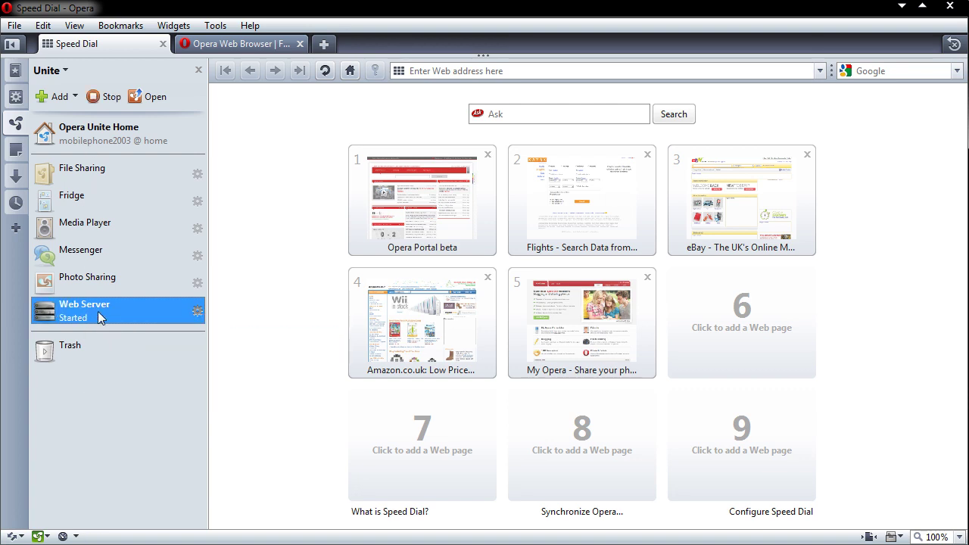
{"action": "double_click", "coordinate": [129, 310]}
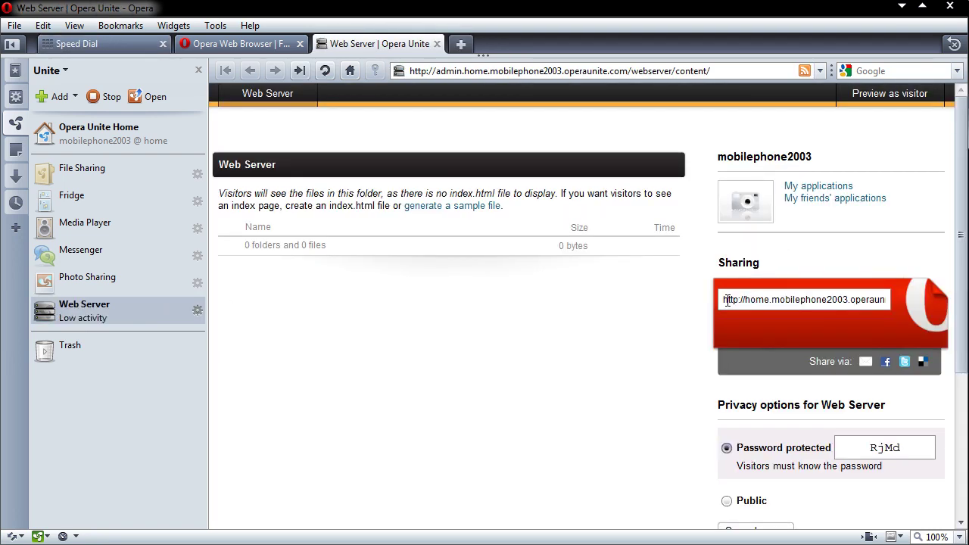
- Select the public sharing address and the visitor password on the admin page
{"action": "left_click_drag", "start_coordinate": [725, 301], "coordinate": [887, 302]}
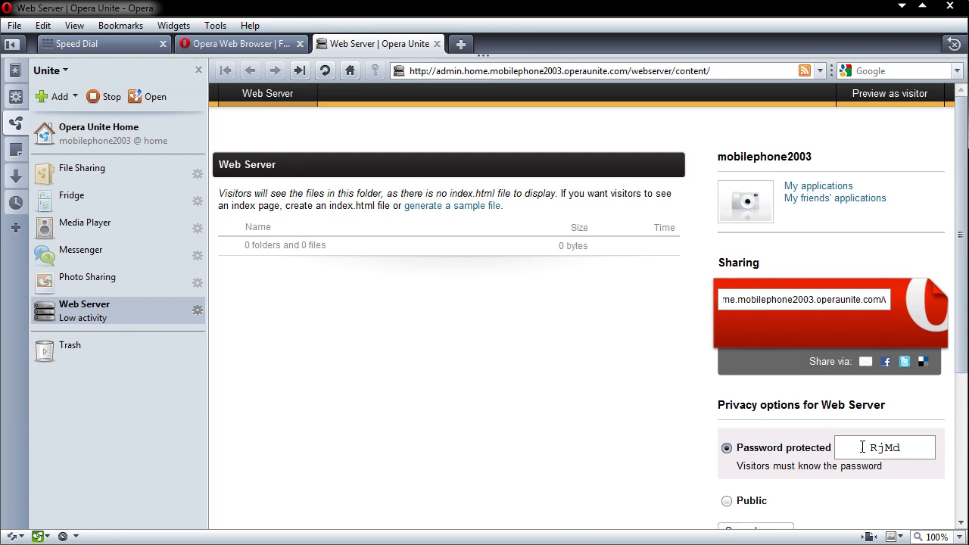
{"action": "left_click_drag", "start_coordinate": [862, 447], "coordinate": [923, 447]}
{"action": "scroll", "coordinate": [943, 205], "scroll_direction": "down", "scroll_amount": 1}
{"action": "left_click", "coordinate": [778, 262]}
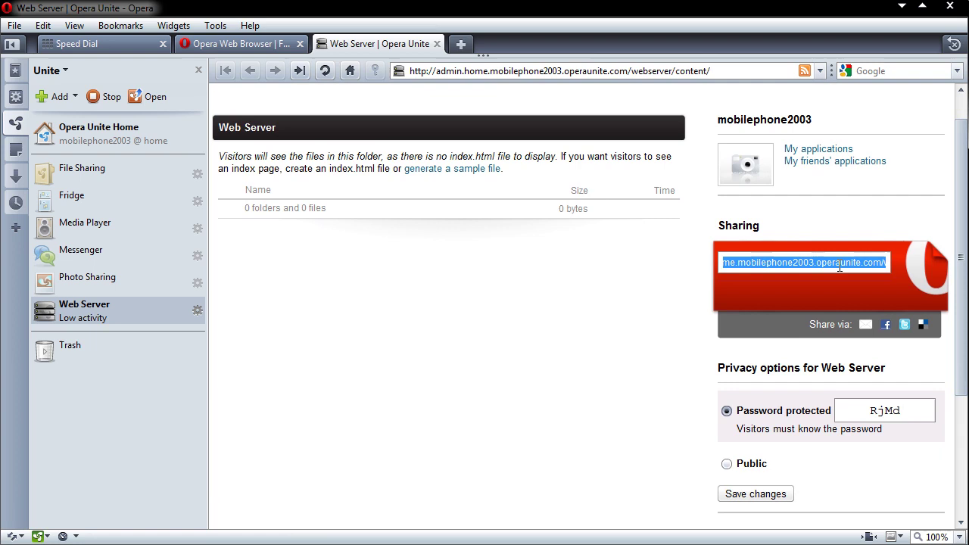
{"action": "left_click", "coordinate": [827, 244]}
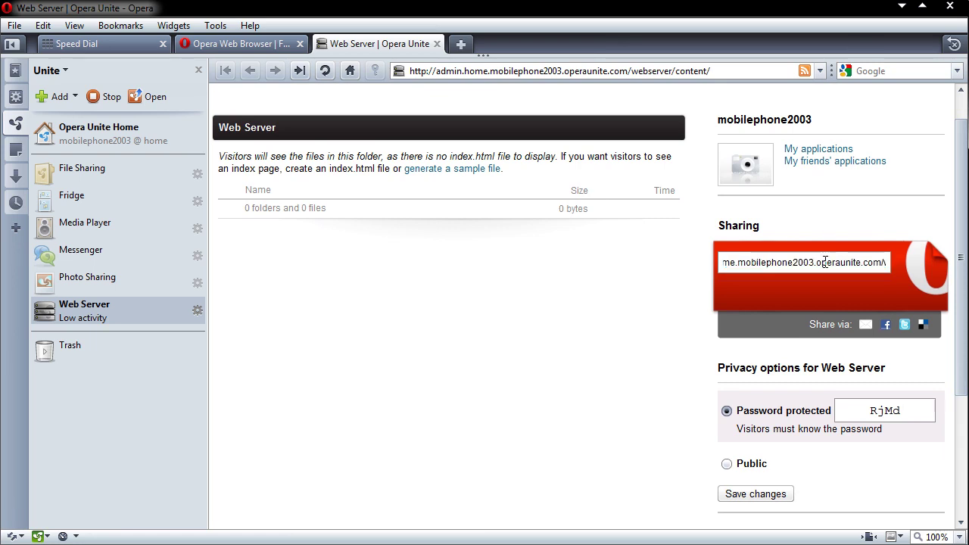
{"action": "left_click", "coordinate": [825, 262]}
{"action": "left_click_drag", "start_coordinate": [963, 261], "coordinate": [955, 195]}
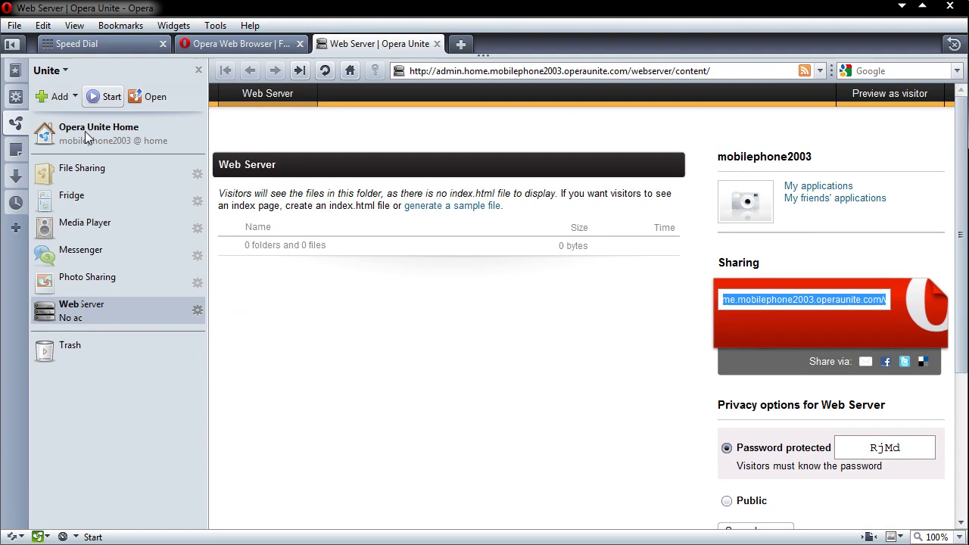
- Open widgets.opera.com from the Widgets panel, close the panel with F4, and show Most downloaded
{"action": "left_click", "coordinate": [15, 96]}
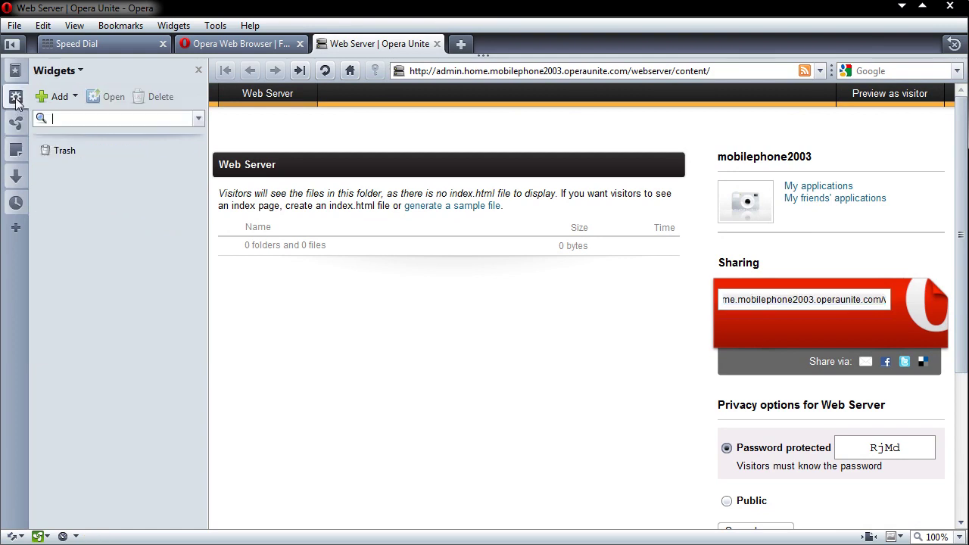
{"action": "left_click", "coordinate": [57, 99]}
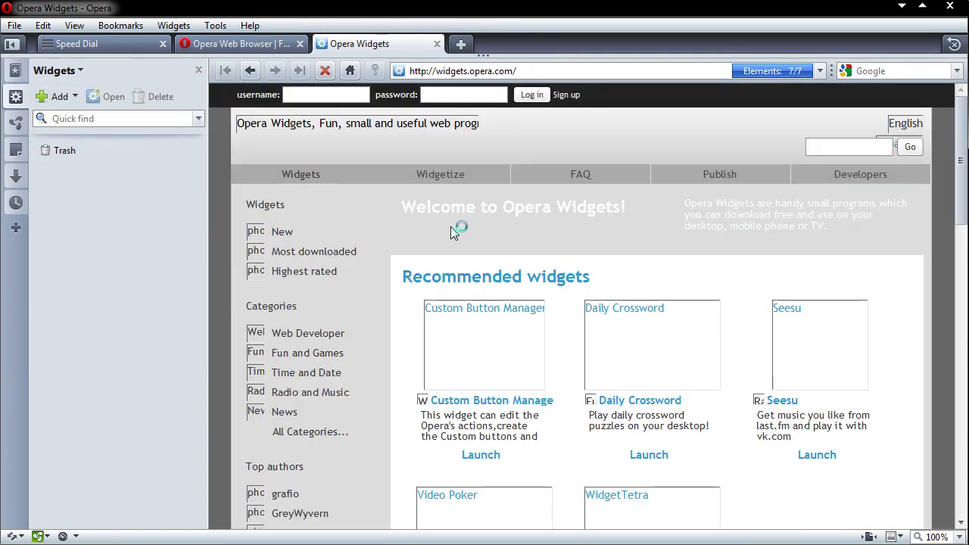
{"action": "scroll", "coordinate": [278, 114], "scroll_direction": "down", "scroll_amount": 1}
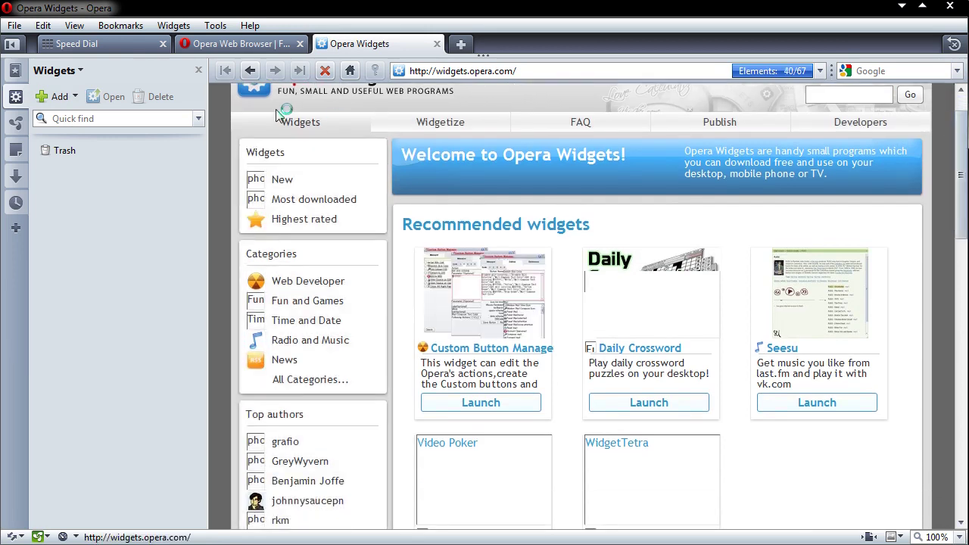
{"action": "key", "text": "F4"}
{"action": "scroll", "coordinate": [960, 178], "scroll_direction": "down", "scroll_amount": 1}
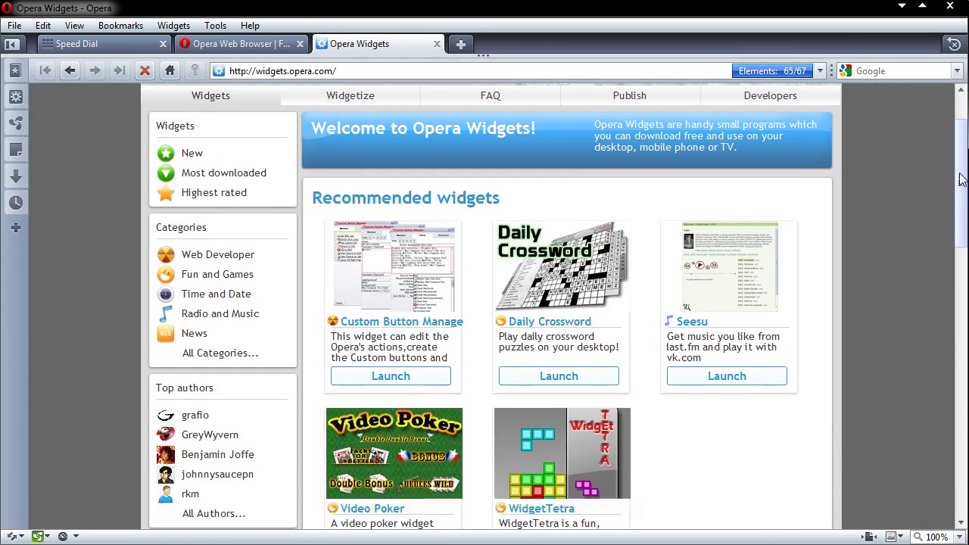
{"action": "scroll", "coordinate": [960, 189], "scroll_direction": "down", "scroll_amount": 3}
{"action": "scroll", "coordinate": [958, 207], "scroll_direction": "up", "scroll_amount": 3}
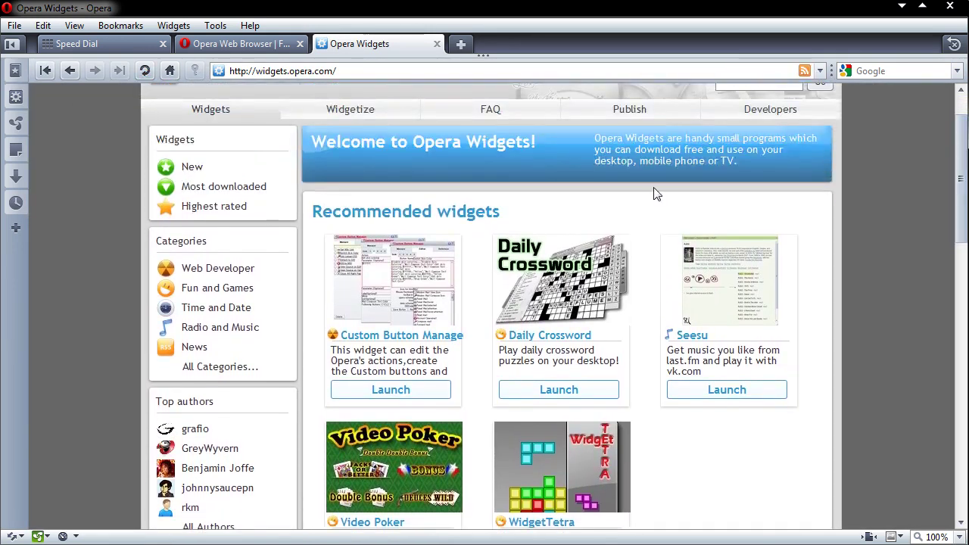
{"action": "left_click", "coordinate": [216, 191]}
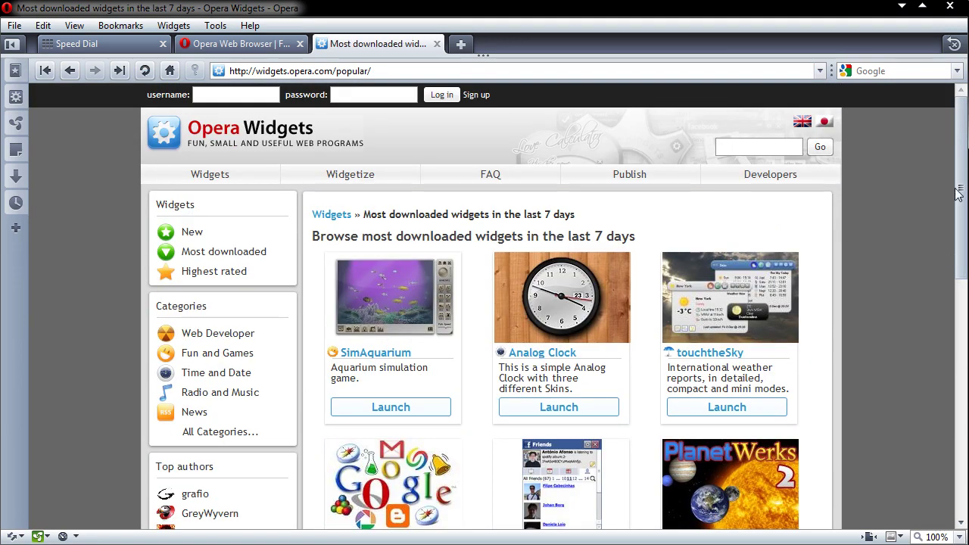
{"action": "scroll", "coordinate": [957, 197], "scroll_direction": "down", "scroll_amount": 6}
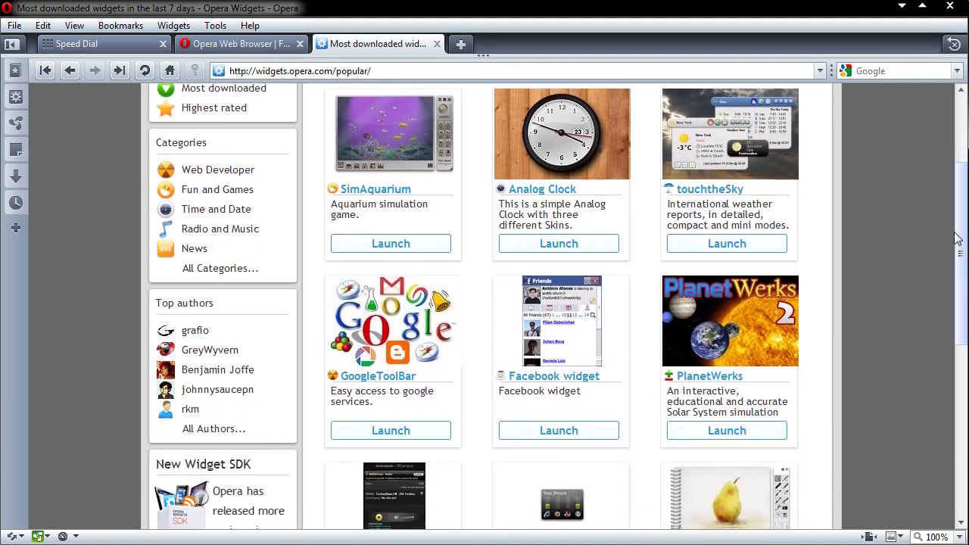
{"action": "left_click_drag", "start_coordinate": [957, 239], "coordinate": [954, 148]}
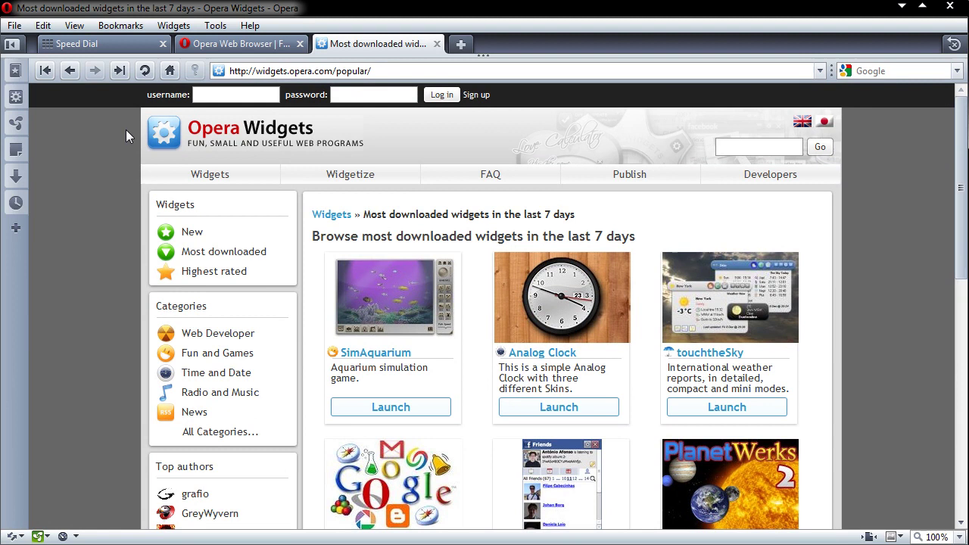
- Turn off the panel strip so the most downloaded widgets list spans the full window
{"action": "left_click", "coordinate": [13, 44]}
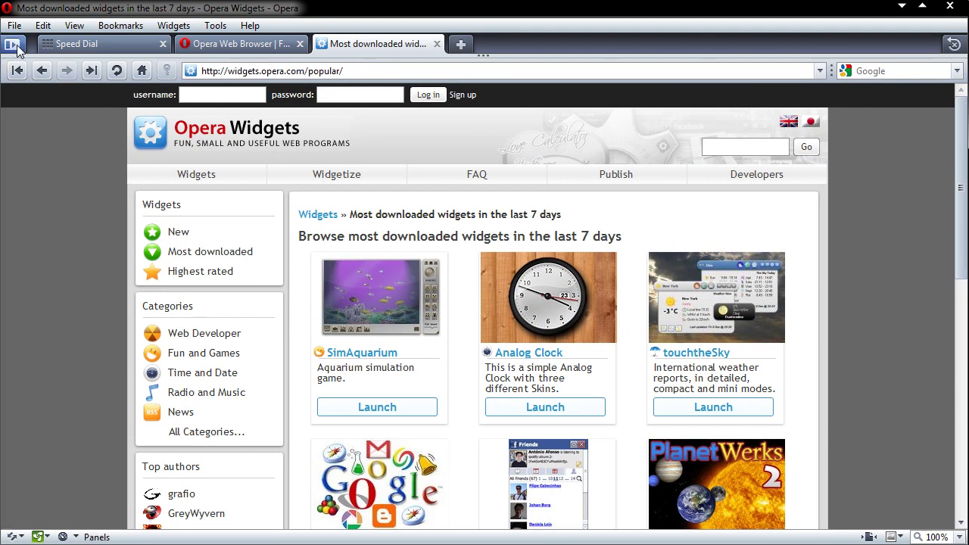